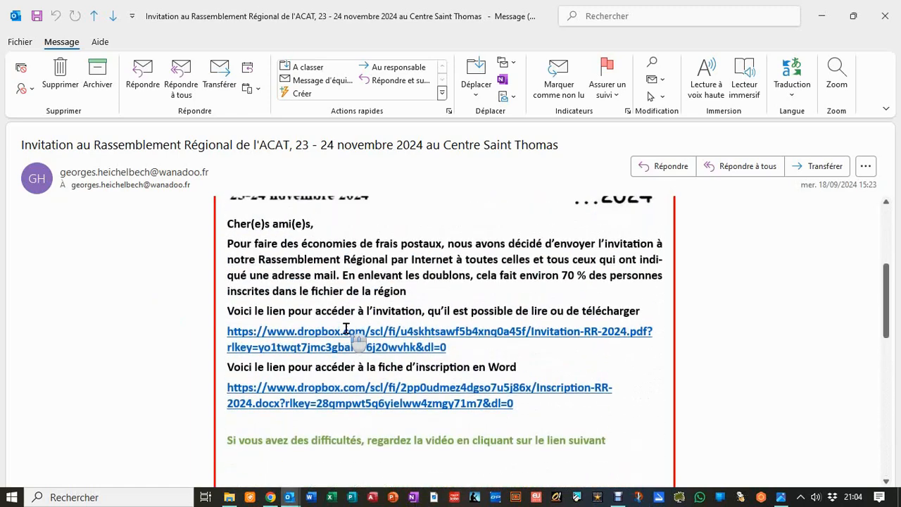
- Open the Dropbox link to the Invitation RR 2024 PDF from the email
left_click(162, 361)
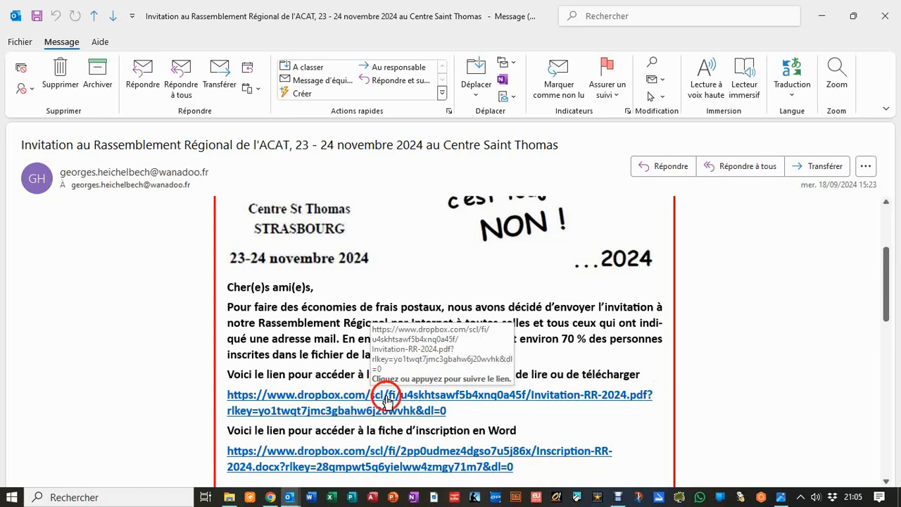
left_click(384, 400)
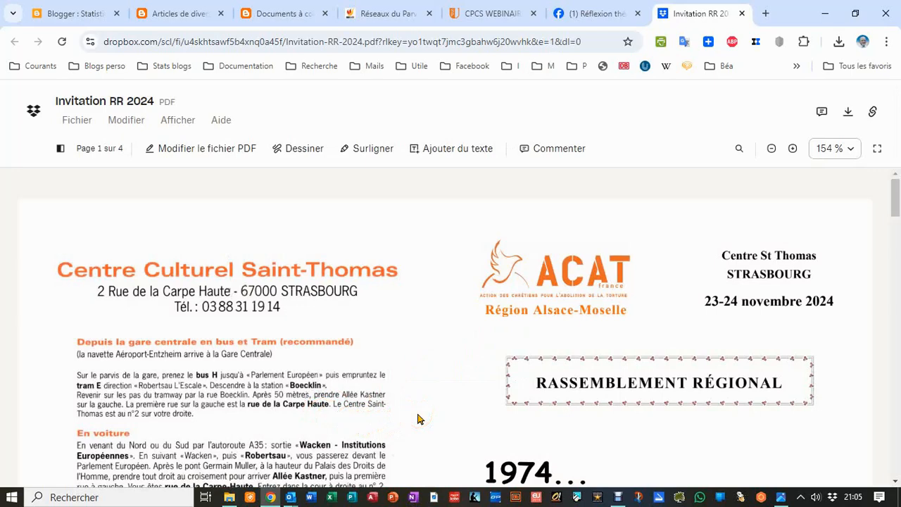
- Look through the pages of the online invitation, including the access directions, registration information and weekend programme
left_click(426, 396)
left_click(427, 385)
left_click(455, 370)
scroll(455, 371, "down", 2)
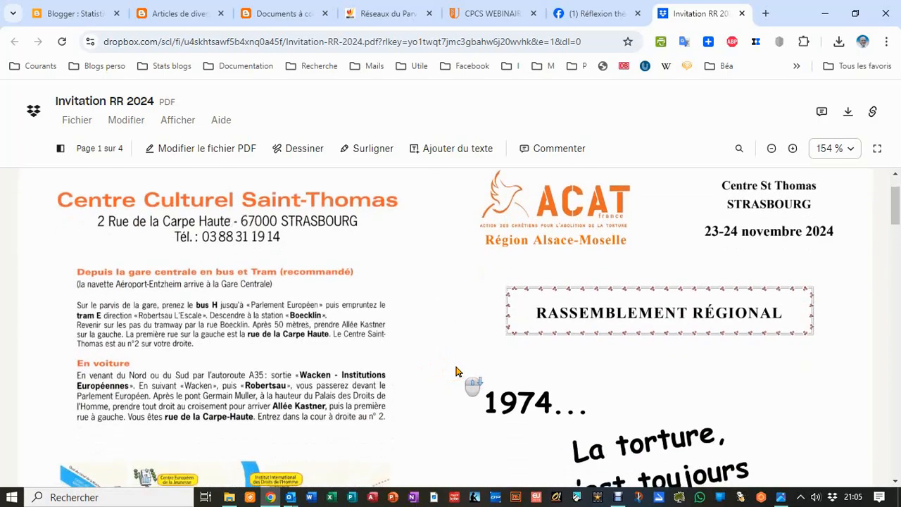
scroll(455, 371, "up", 2)
scroll(455, 371, "down", 5)
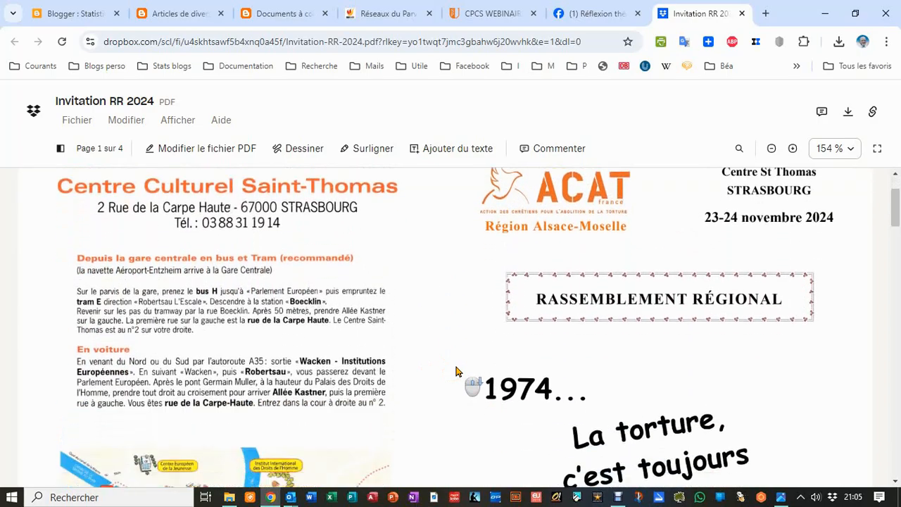
scroll(456, 367, "down", 7)
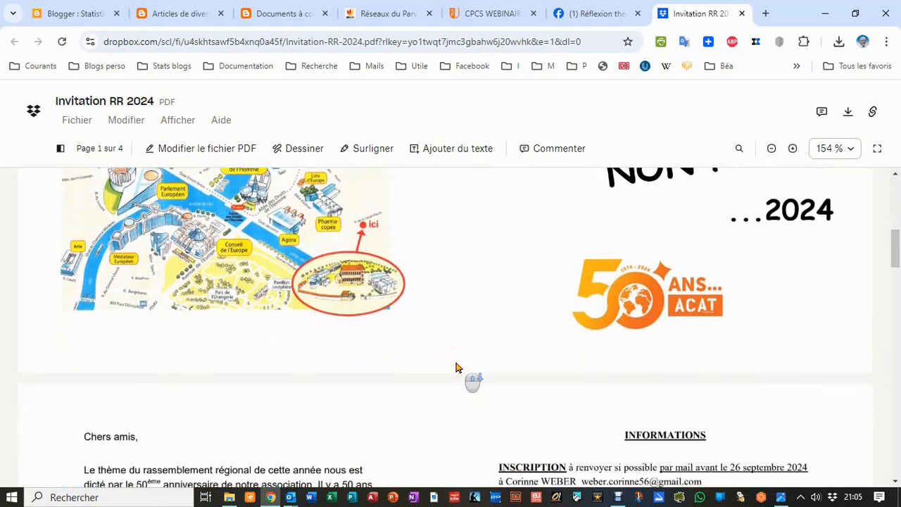
scroll(456, 366, "down", 7)
scroll(455, 365, "down", 3)
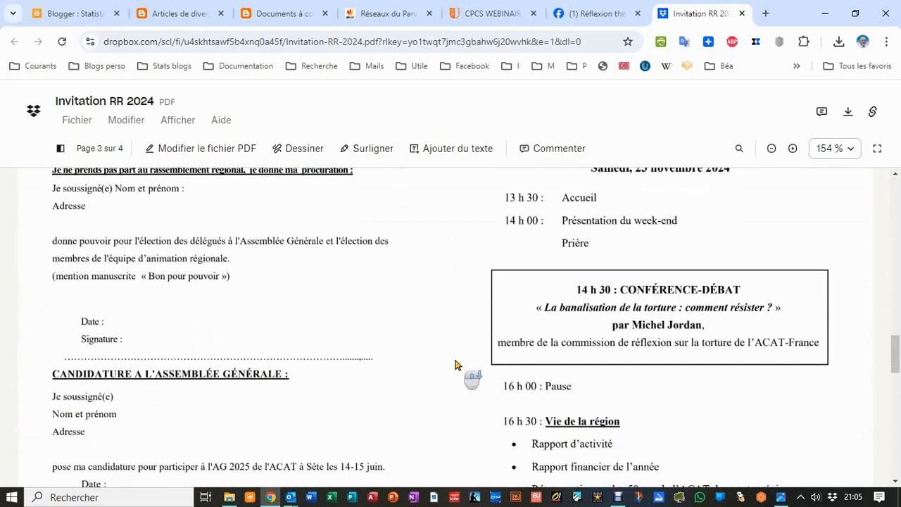
scroll(455, 364, "up", 6)
scroll(767, 366, "down", 3)
scroll(760, 362, "up", 9)
scroll(759, 359, "up", 10)
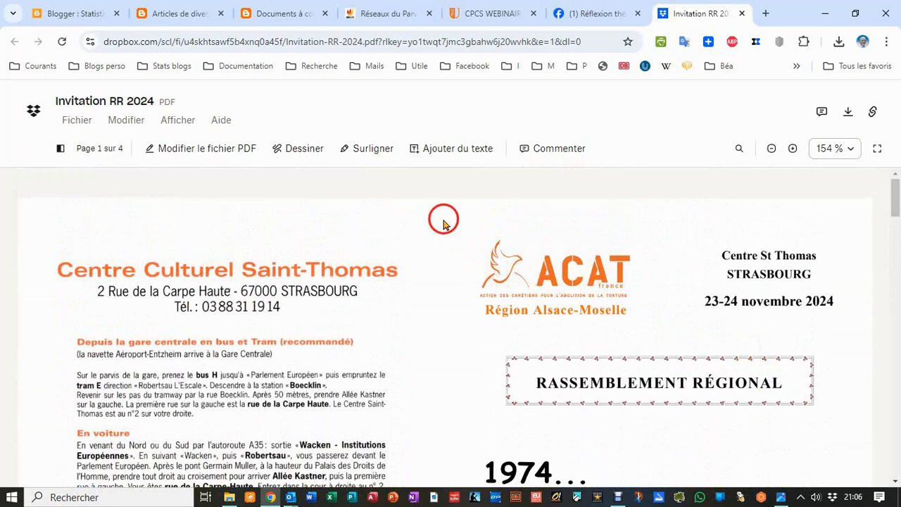
- Download the invitation PDF from Dropbox, continuing with the download only instead of signing in
left_click(77, 121)
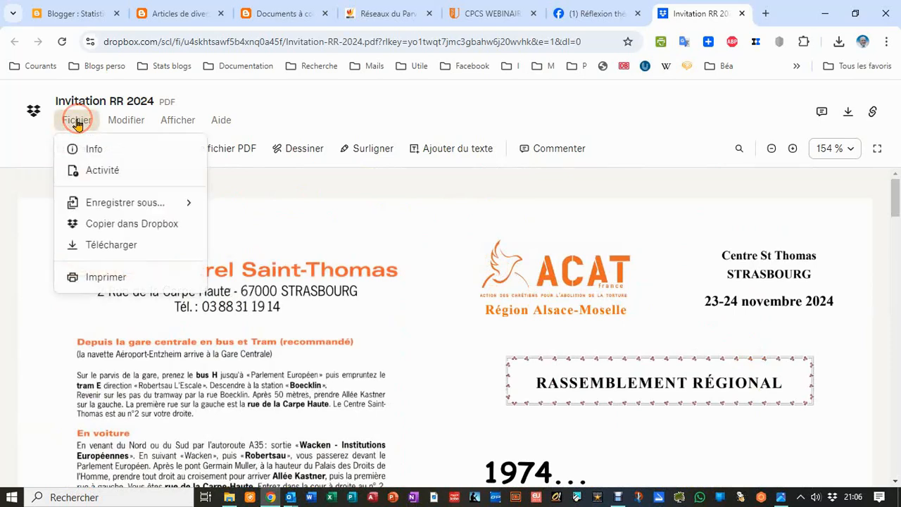
left_click(103, 247)
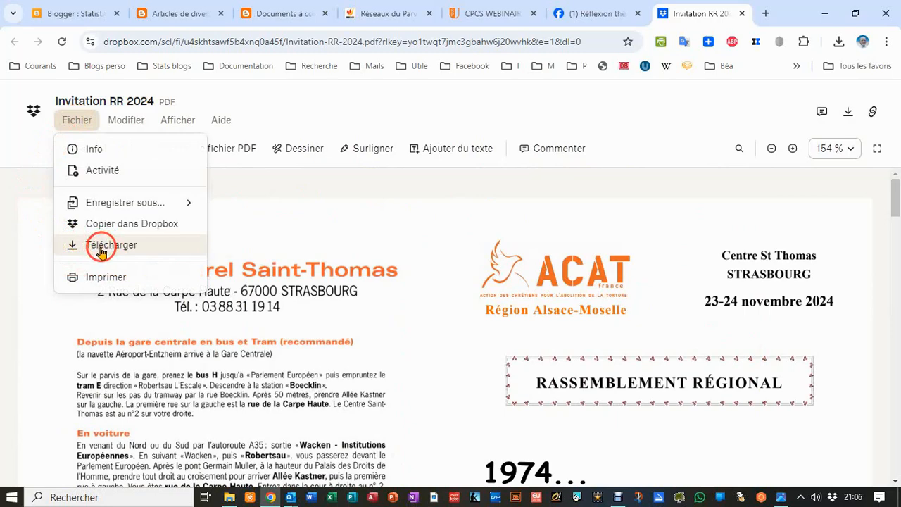
left_click(101, 250)
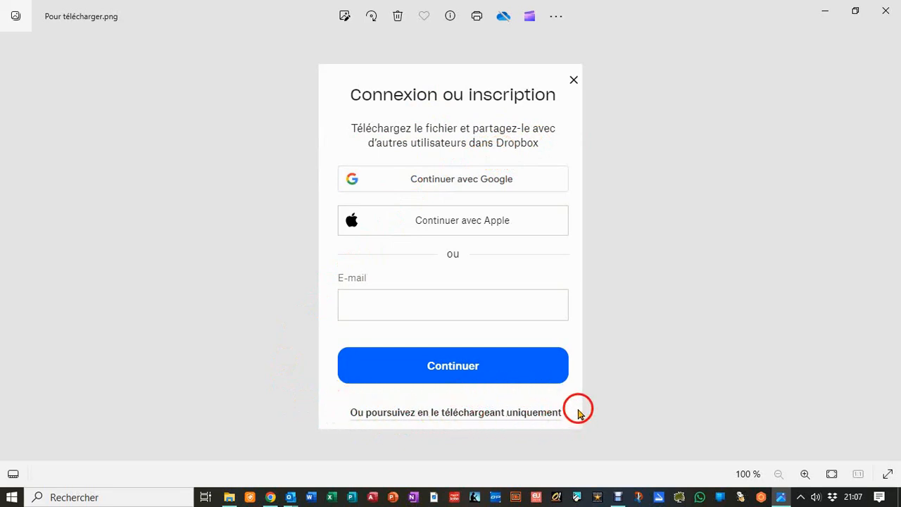
left_click(454, 421)
left_click(457, 419)
left_click(458, 414)
left_click(461, 413)
left_click(463, 415)
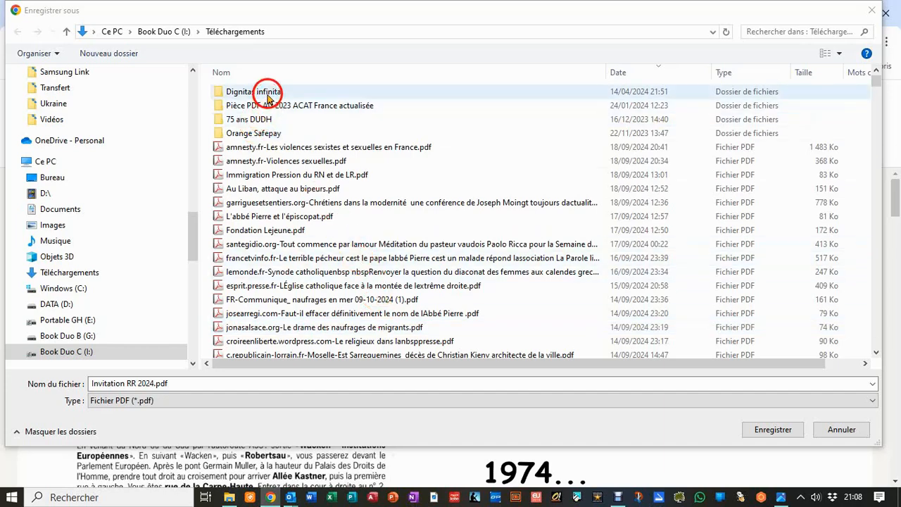
- Save the invitation in the Bureau folder as Invitation RR 2024.pdf
left_click(128, 224)
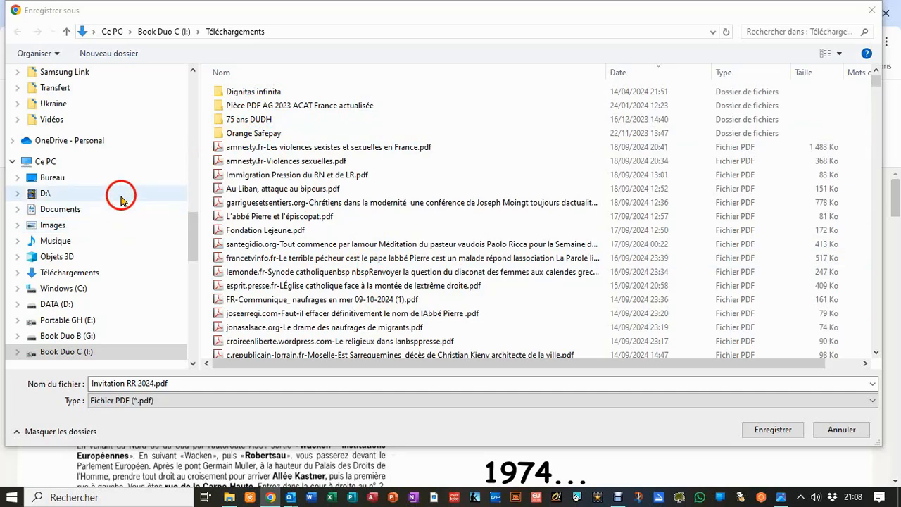
left_click(31, 183)
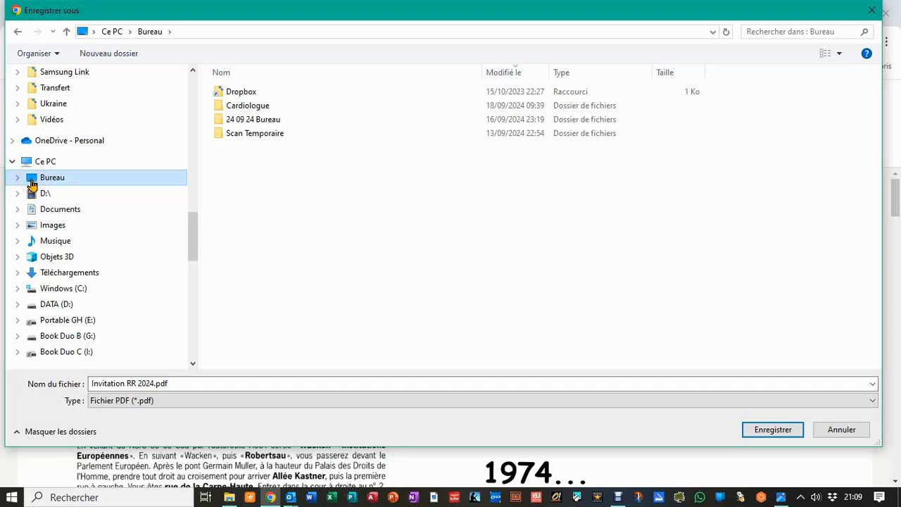
left_click(96, 385)
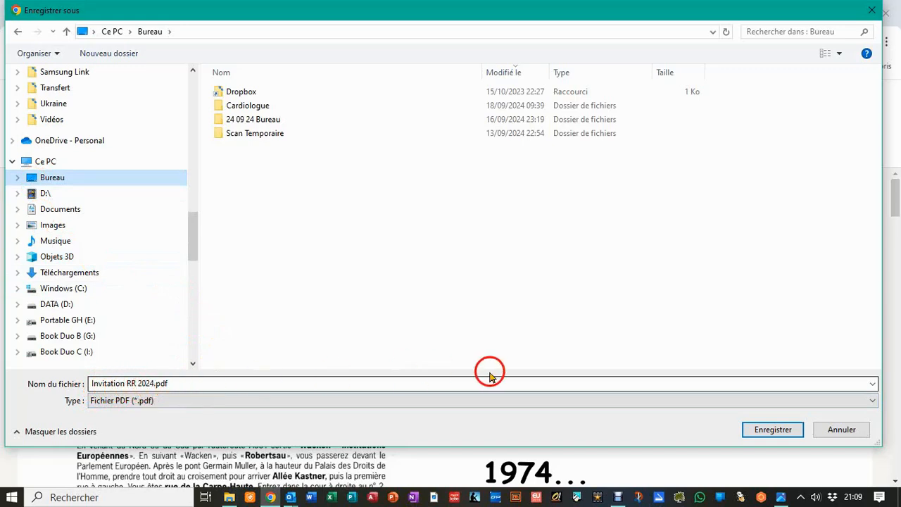
left_click(799, 429)
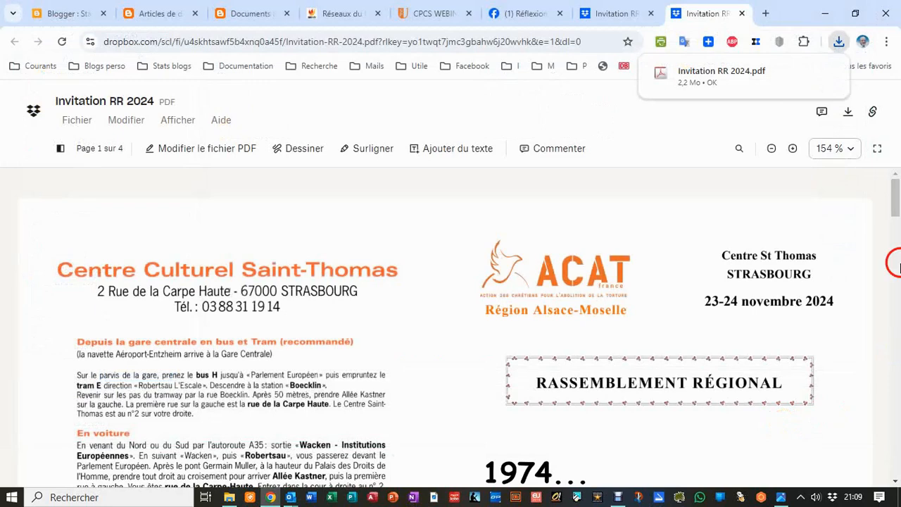
- Open the downloaded Invitation RR 2024.pdf and fit its pages to the window width for reading
left_click(729, 76)
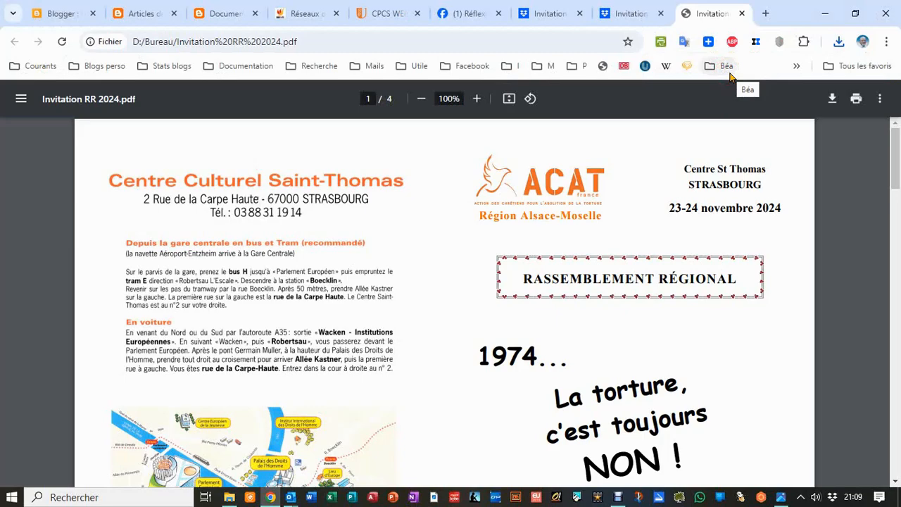
left_click(735, 211)
scroll(735, 211, "down", 3)
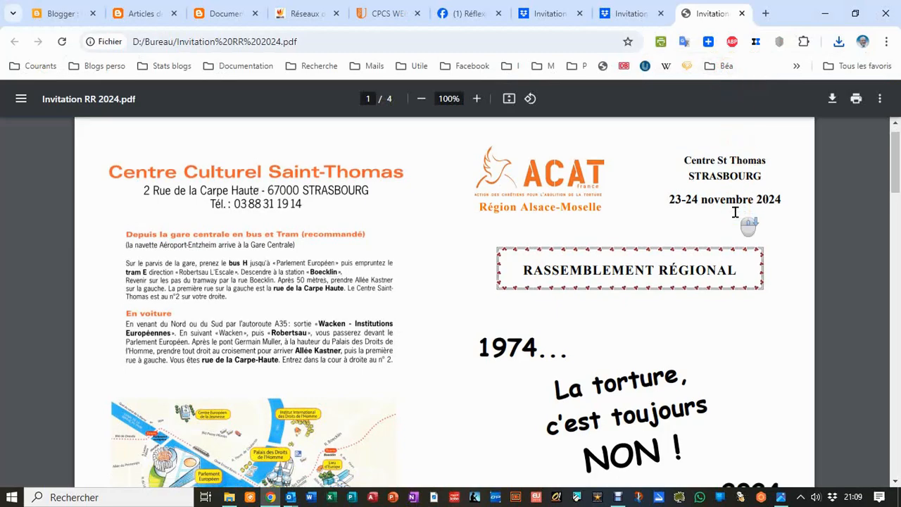
scroll(739, 221, "up", 1)
scroll(735, 220, "up", 2)
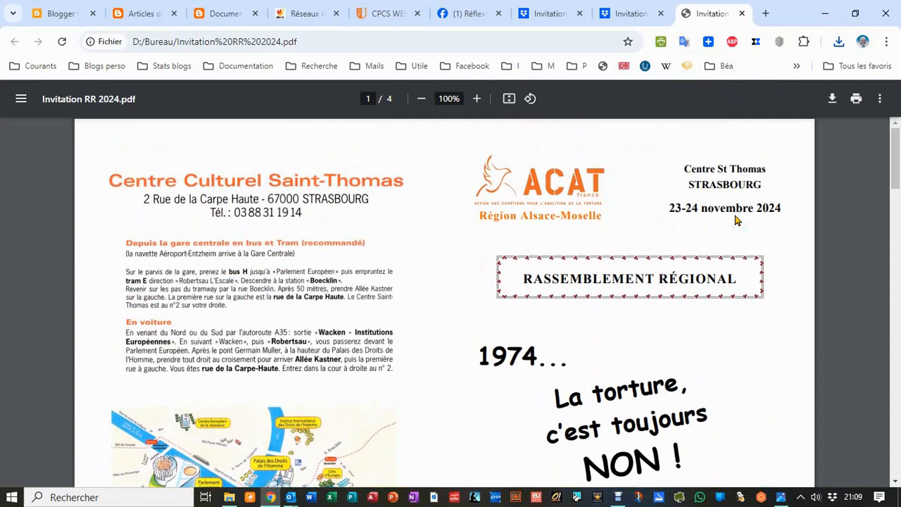
left_click(509, 99)
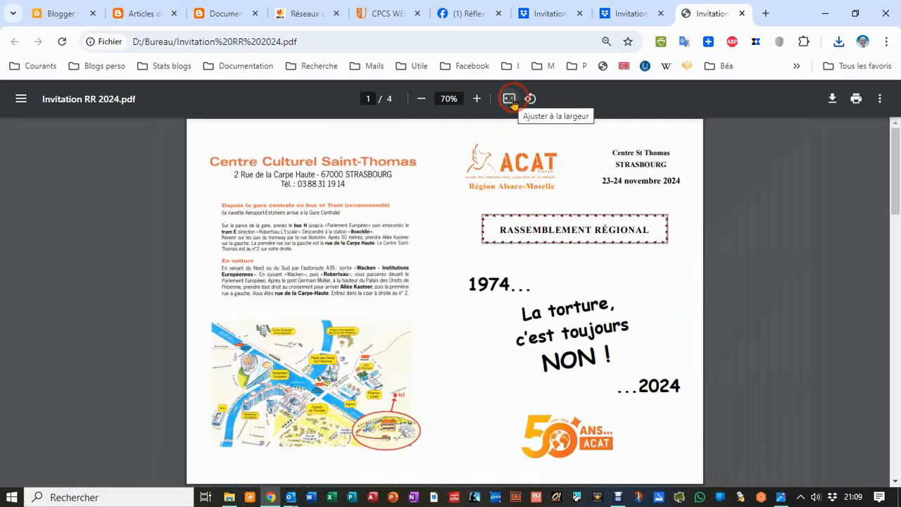
left_click(509, 99)
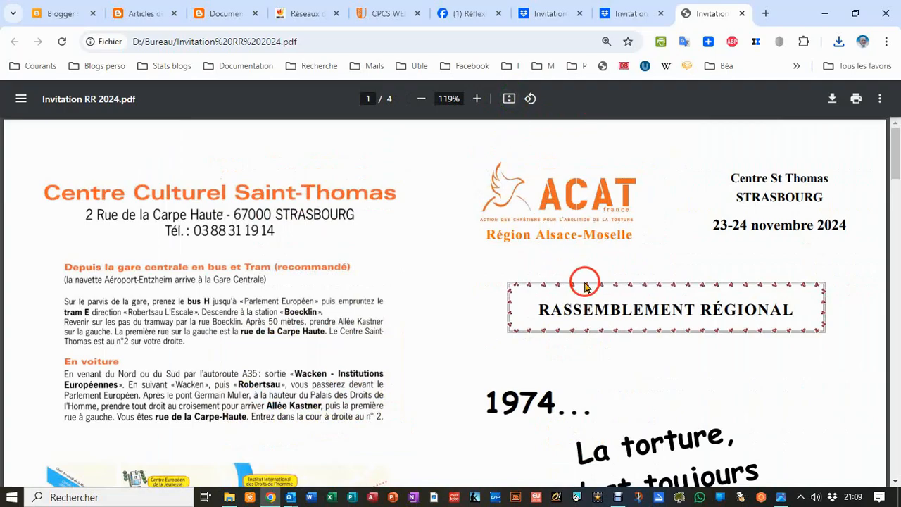
scroll(584, 285, "down", 15)
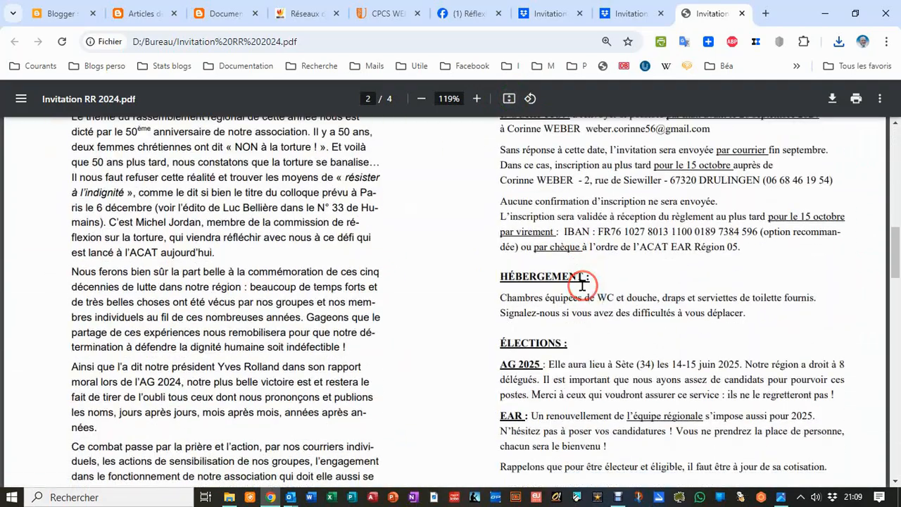
scroll(583, 284, "down", 3)
scroll(583, 284, "up", 5)
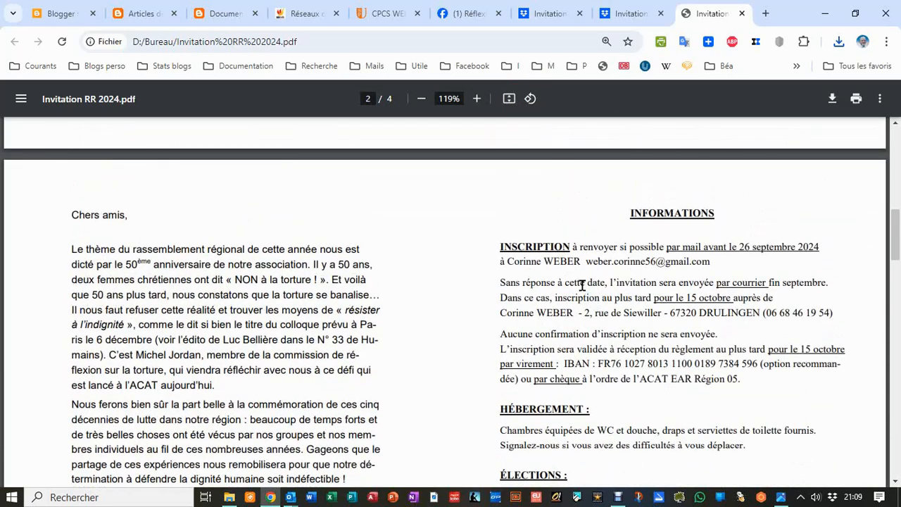
scroll(582, 285, "up", 10)
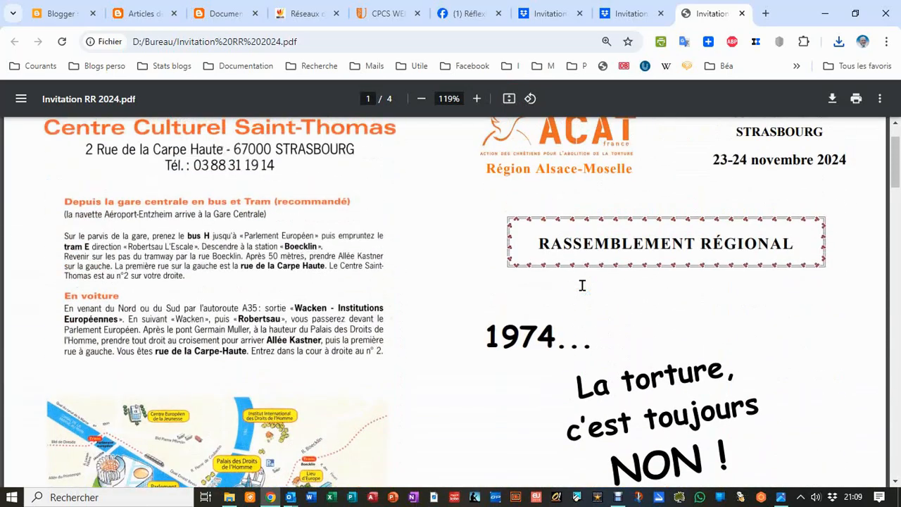
scroll(582, 286, "up", 1)
- Switch back to the email in Outlook and open the Dropbox link to the Word registration form for review
left_click(289, 497)
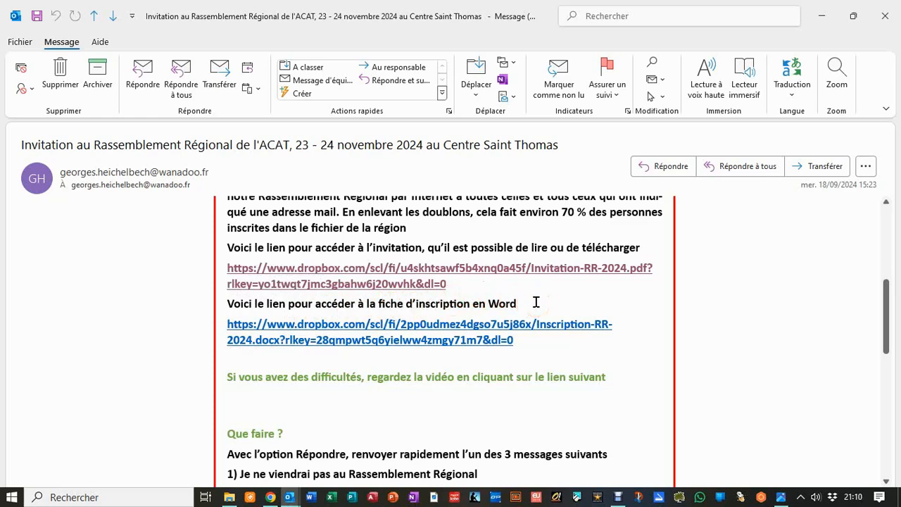
left_click(314, 331)
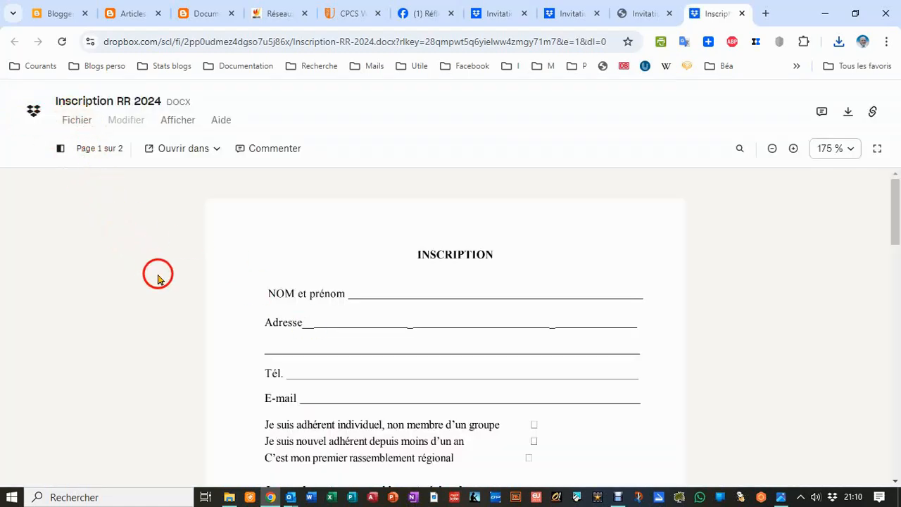
scroll(463, 334, "down", 1)
scroll(463, 333, "down", 12)
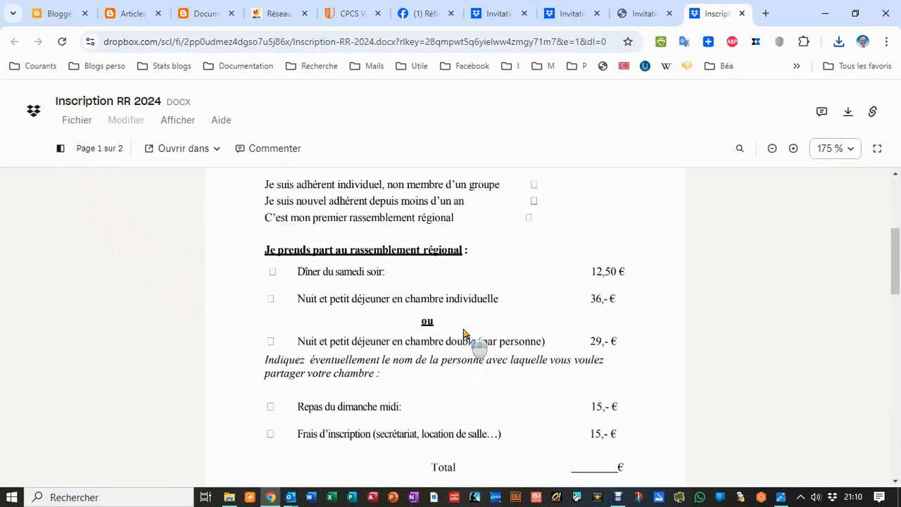
scroll(463, 334, "down", 5)
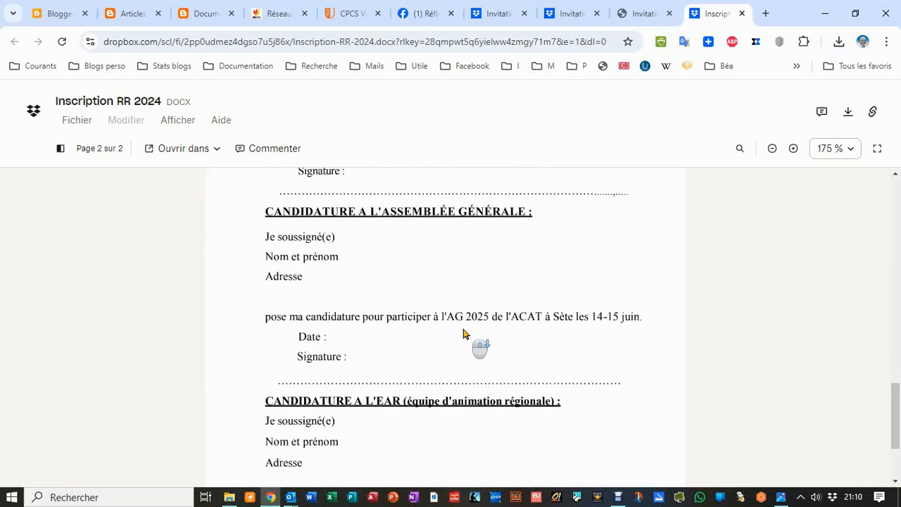
scroll(464, 334, "up", 7)
scroll(463, 333, "up", 10)
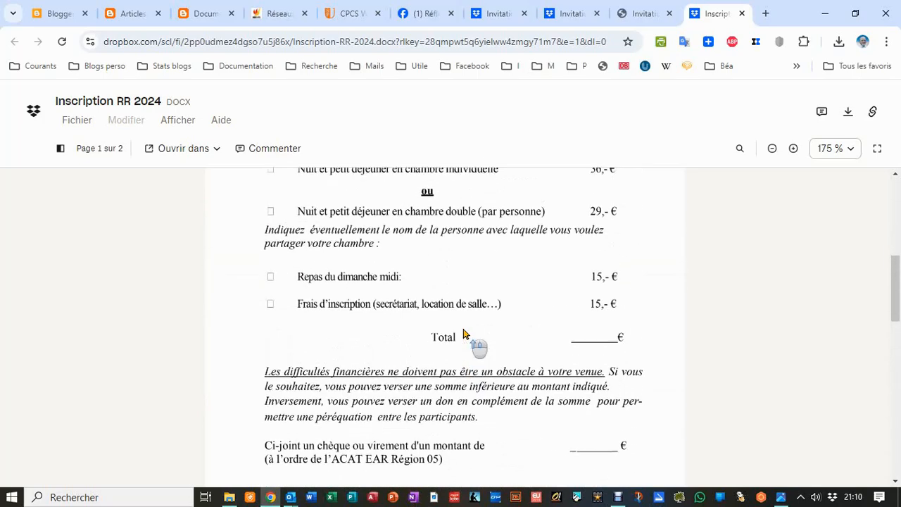
- Download the registration form and save it in the Bureau folder as Inscription RR 2024.docx
left_click(92, 137)
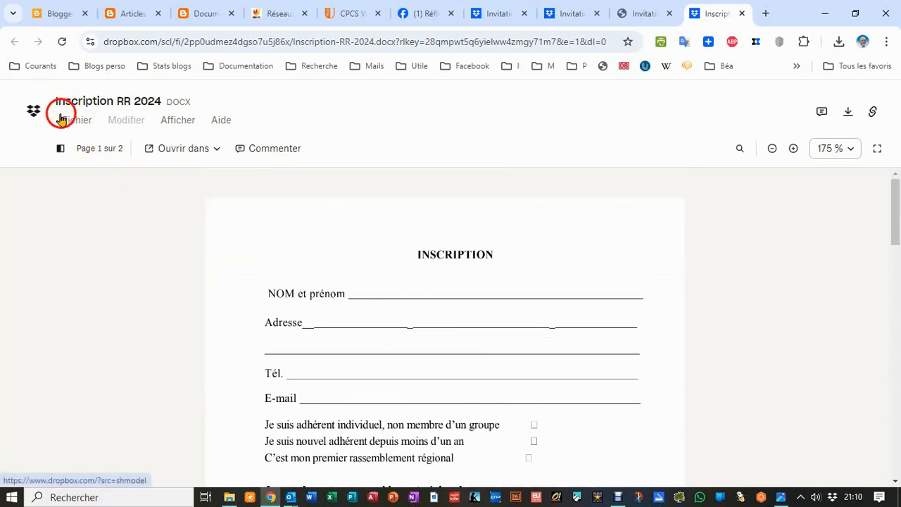
left_click(77, 123)
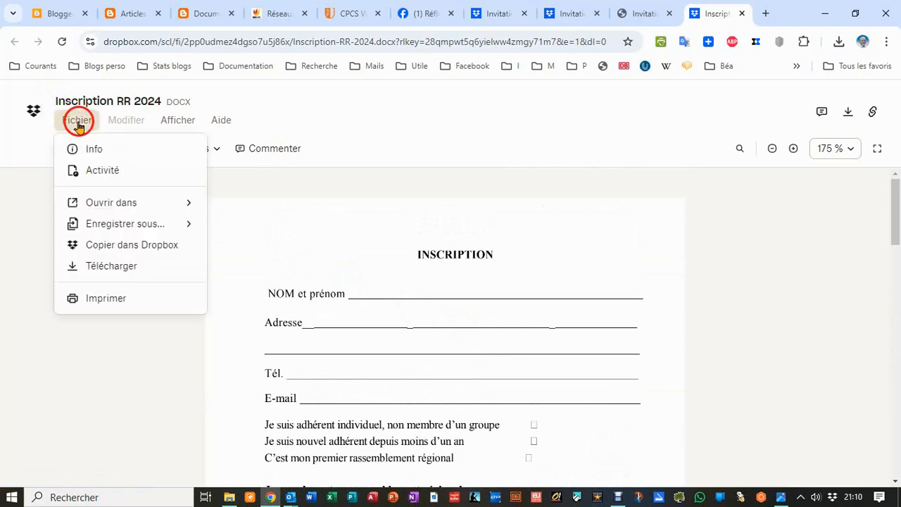
left_click(101, 272)
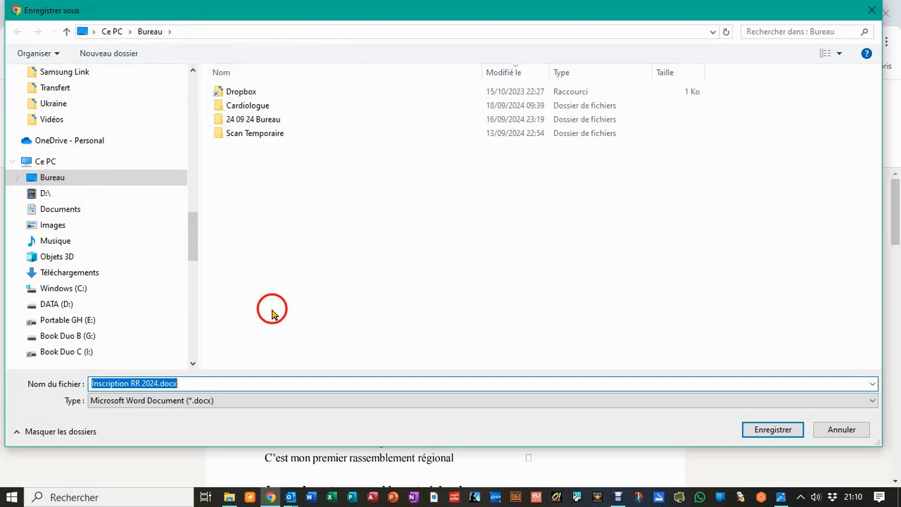
left_click(768, 431)
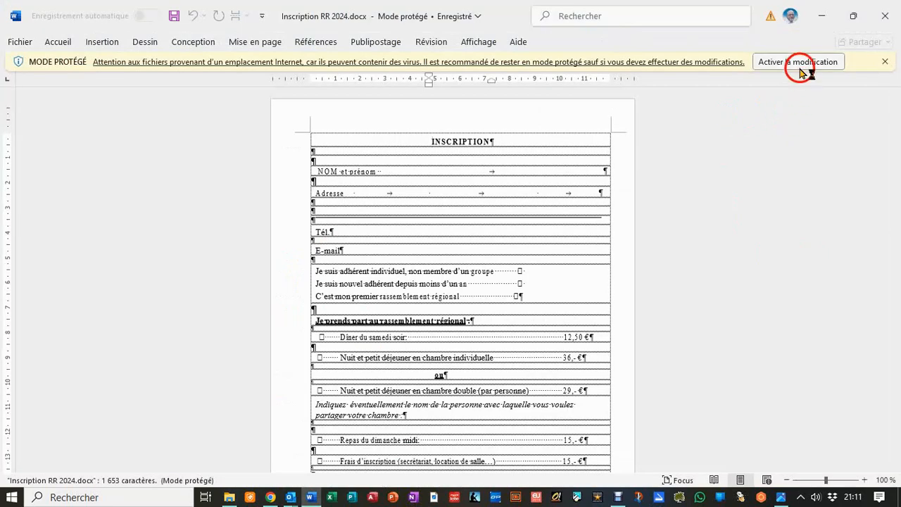
- Enable editing of Inscription RR 2024.docx in Word and display both pages of the form in reading mode
left_click(798, 62)
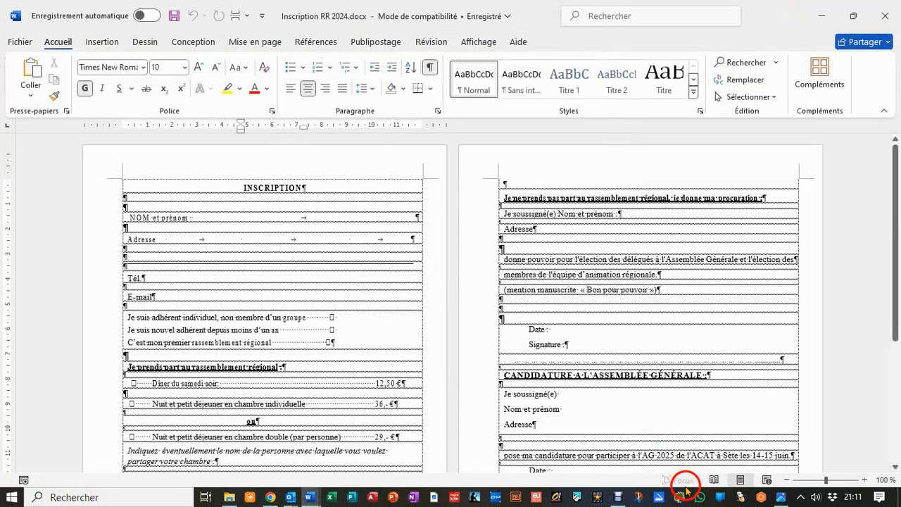
left_click(716, 479)
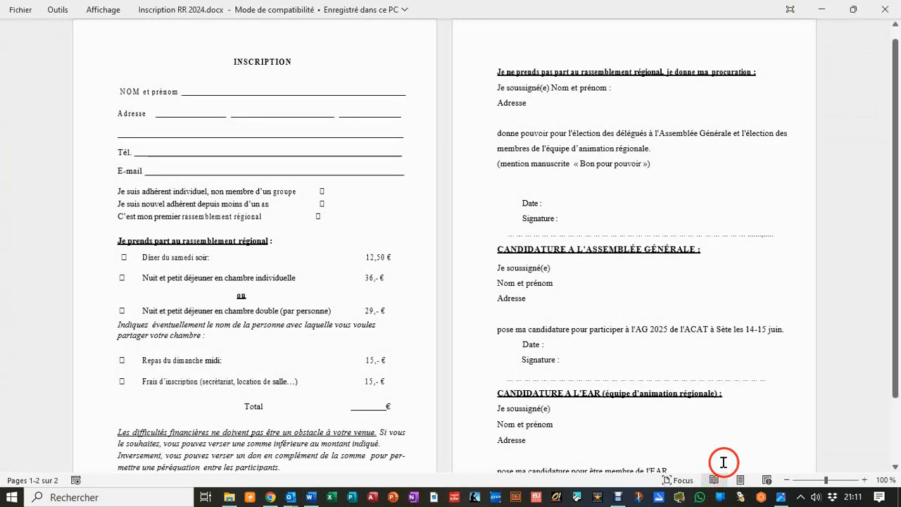
scroll(718, 439, "down", 1)
scroll(718, 439, "down", 1)
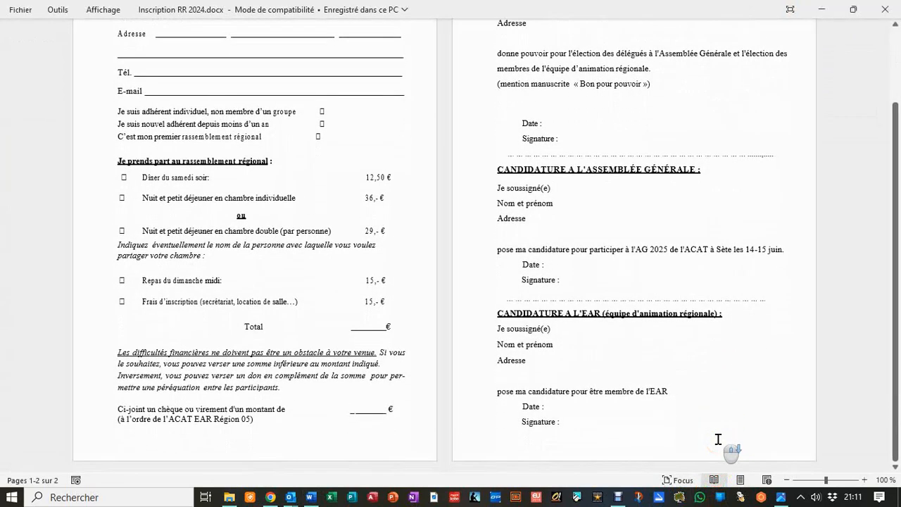
- Close the registration form in Word and switch back to the invitation email in Outlook
scroll(718, 439, "up", 1)
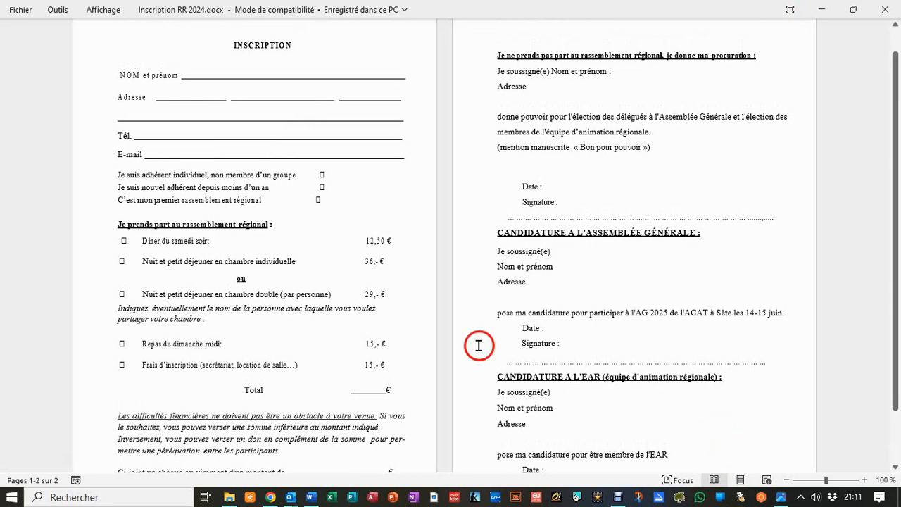
left_click(885, 9)
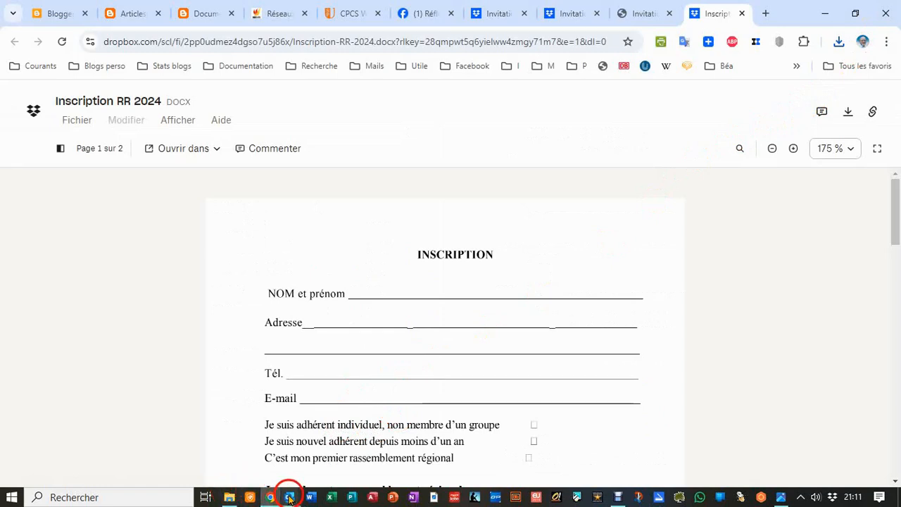
mouse_move(289, 498)
left_click(345, 465)
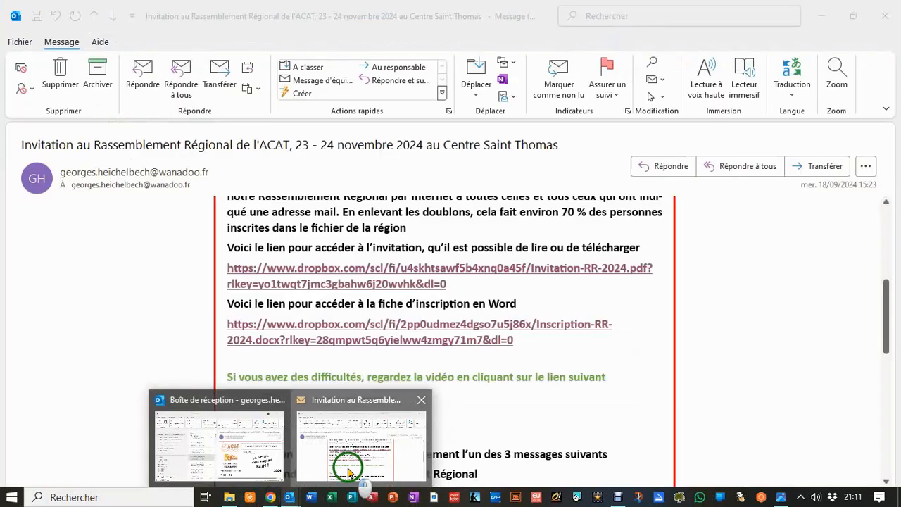
- Copy response 1, "1) Je ne viendrai pas au Rassemblement Régional", from the email's "Que faire ?" section
scroll(483, 401, "down", 4)
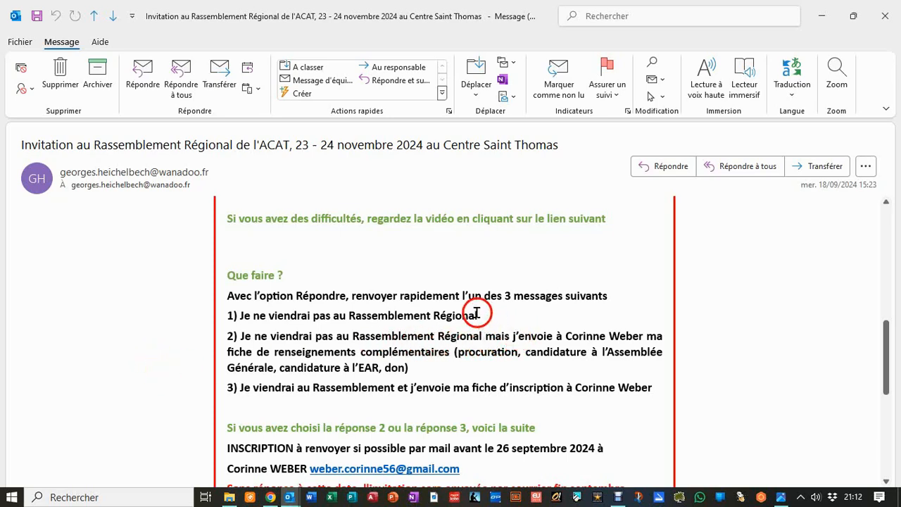
left_click_drag(490, 315, 211, 318)
key("ctrl+c")
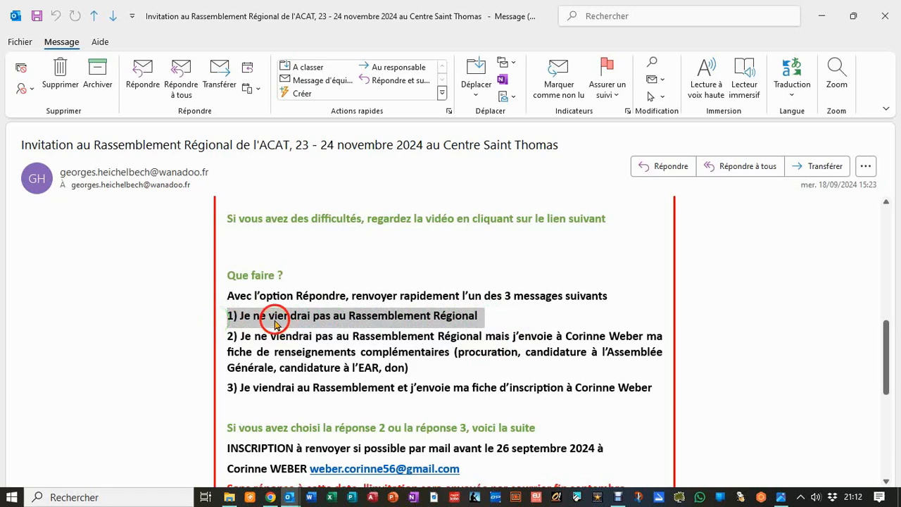
right_click(275, 323)
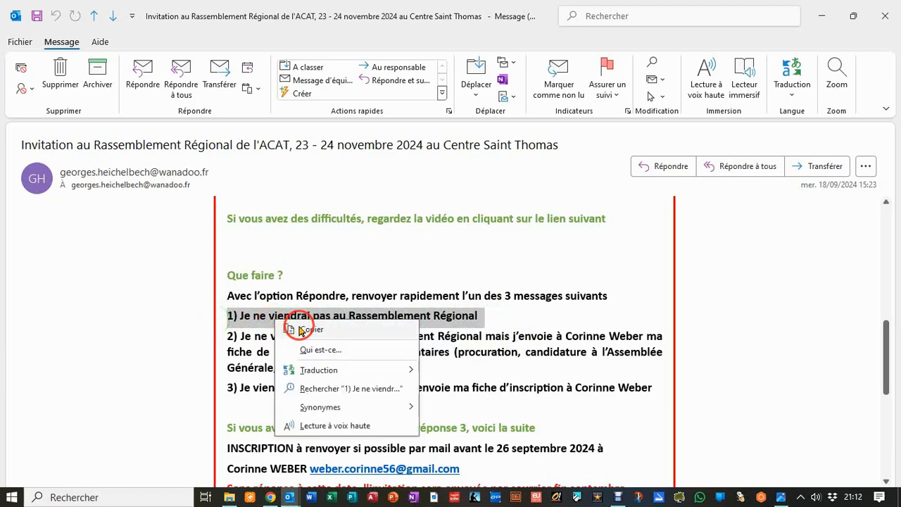
left_click(307, 337)
- Reply to the invitation's sender with the copied response 1 pasted as the message body and send it
scroll(310, 336, "up", 5)
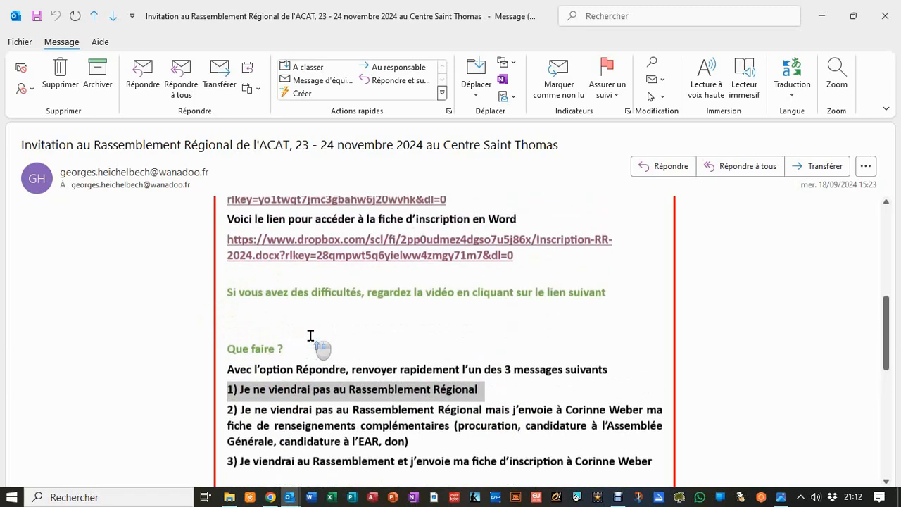
scroll(310, 337, "up", 4)
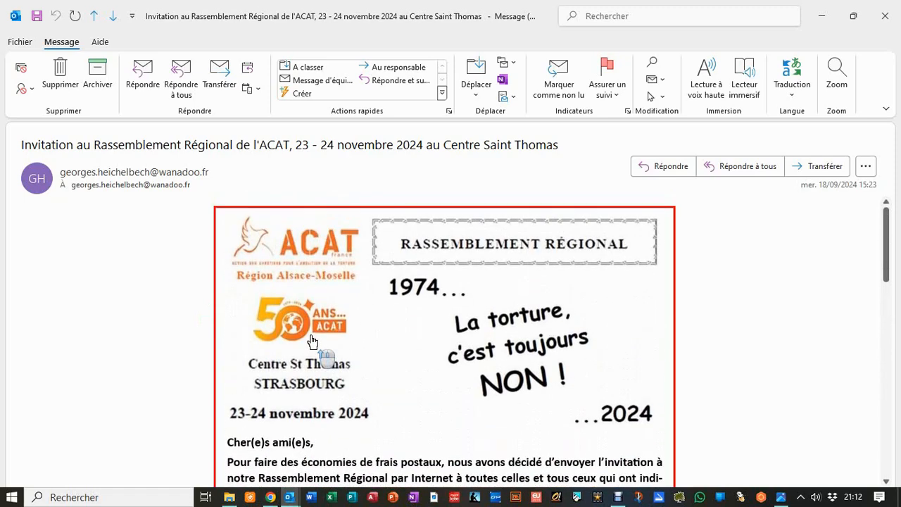
left_click(662, 169)
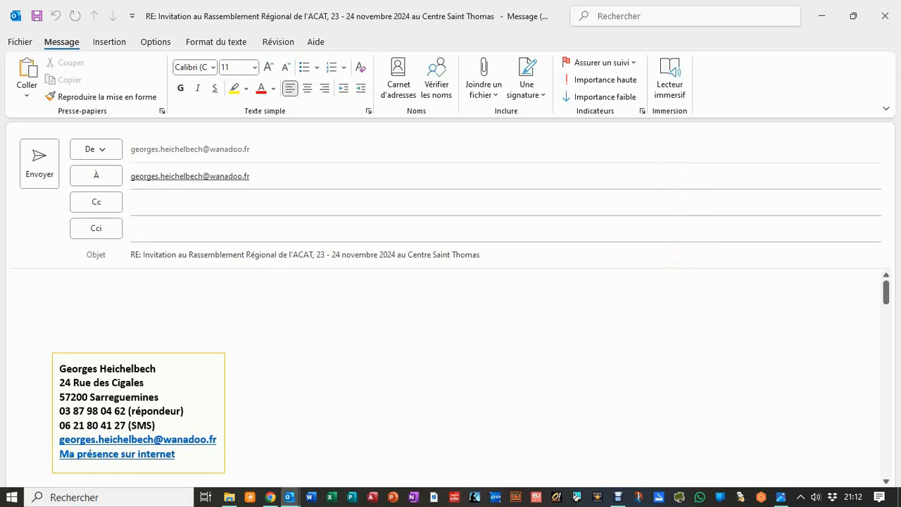
key("ctrl+v")
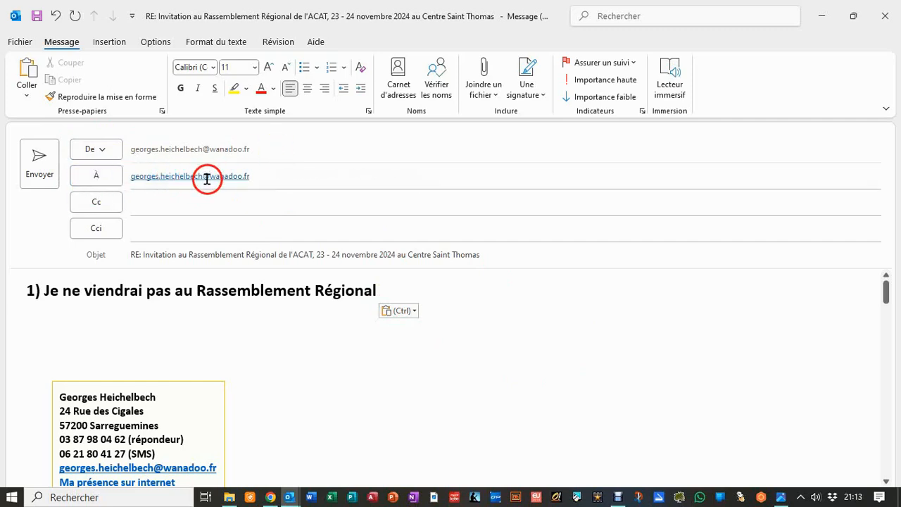
mouse_move(187, 178)
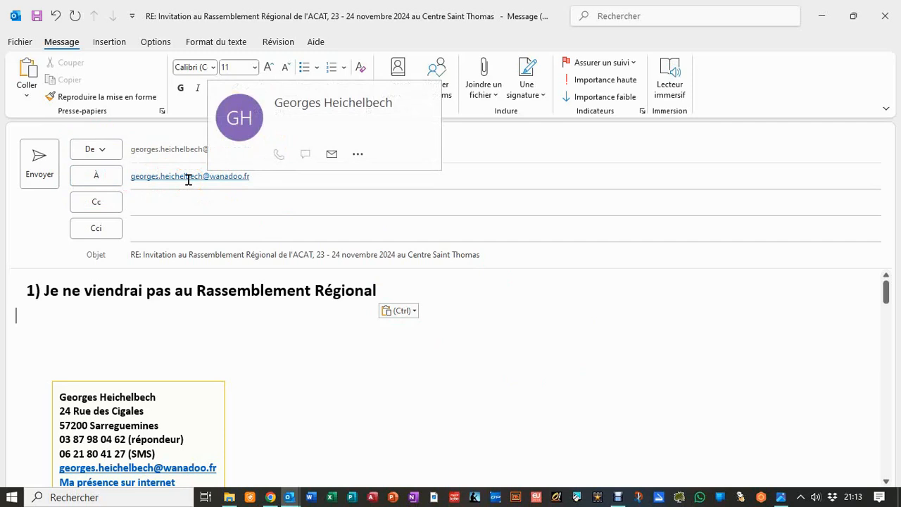
left_click(188, 179)
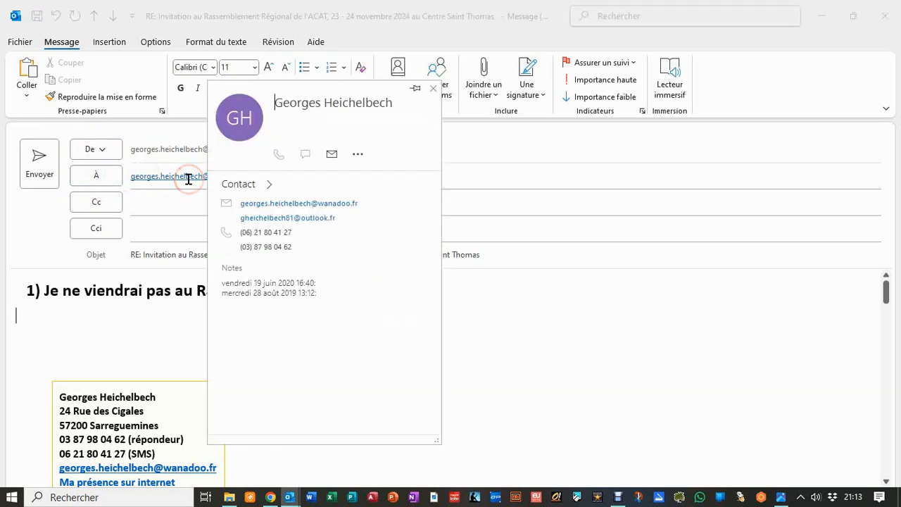
left_click(35, 161)
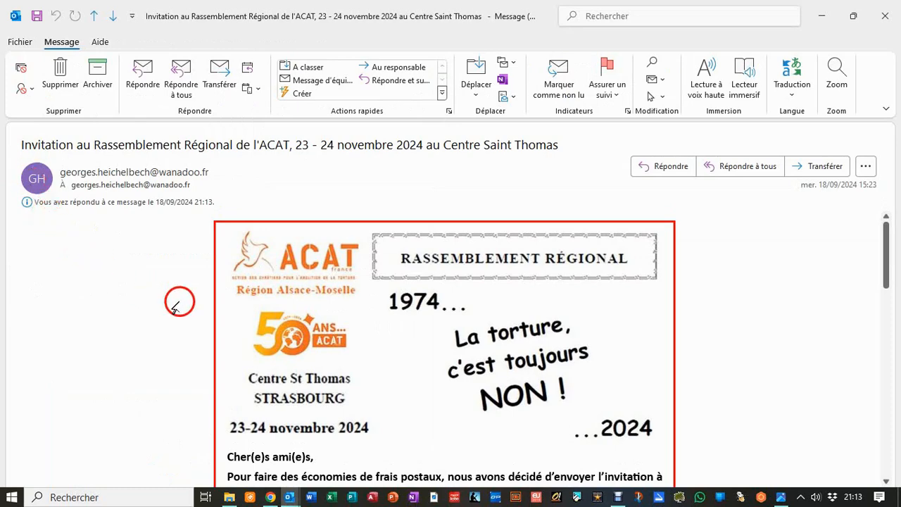
- Copy the full text of response 2, about not attending but sending the supplementary information form, from the invitation email
scroll(286, 252, "down", 6)
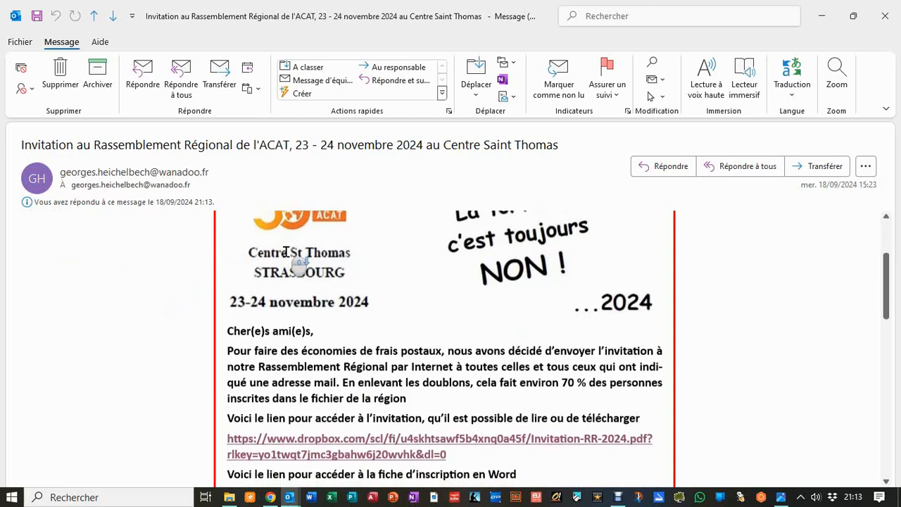
scroll(285, 252, "down", 4)
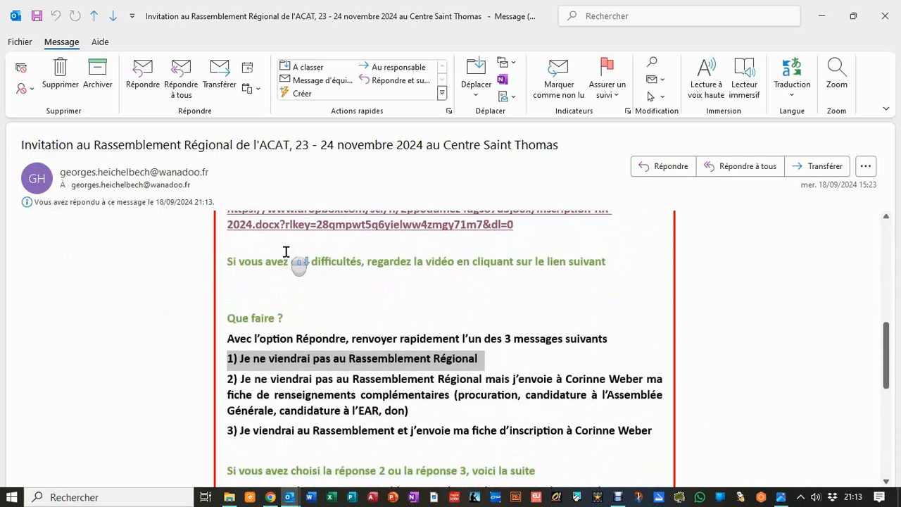
scroll(286, 251, "up", 1)
scroll(285, 253, "down", 1)
left_click(401, 410)
left_click_drag(401, 410, 210, 384)
key("ctrl+c")
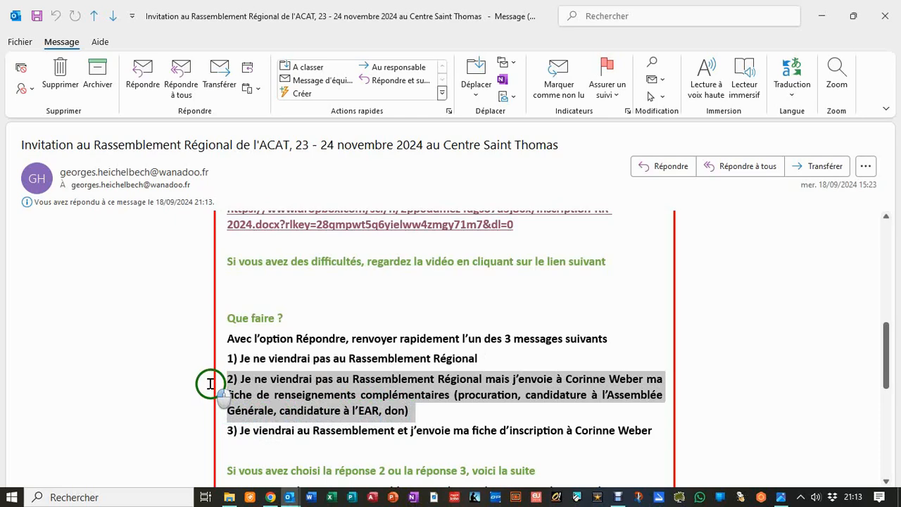
right_click(271, 391)
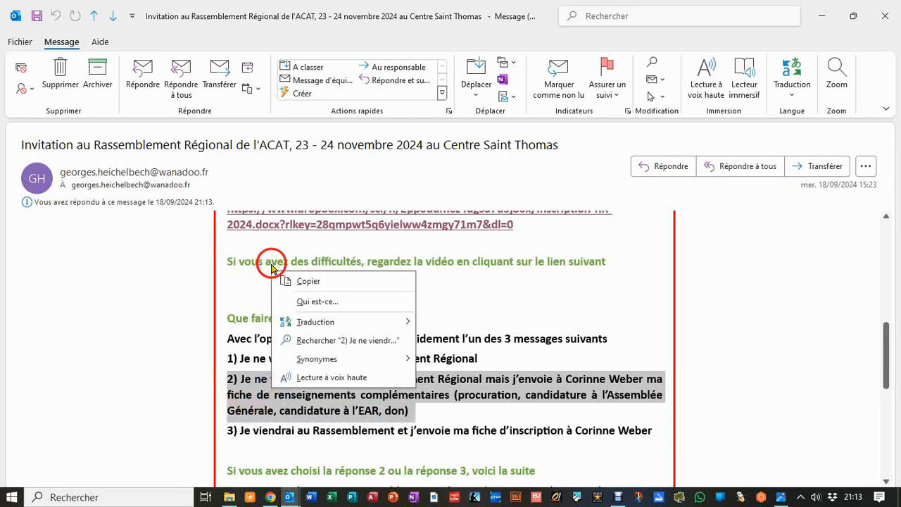
left_click(313, 281)
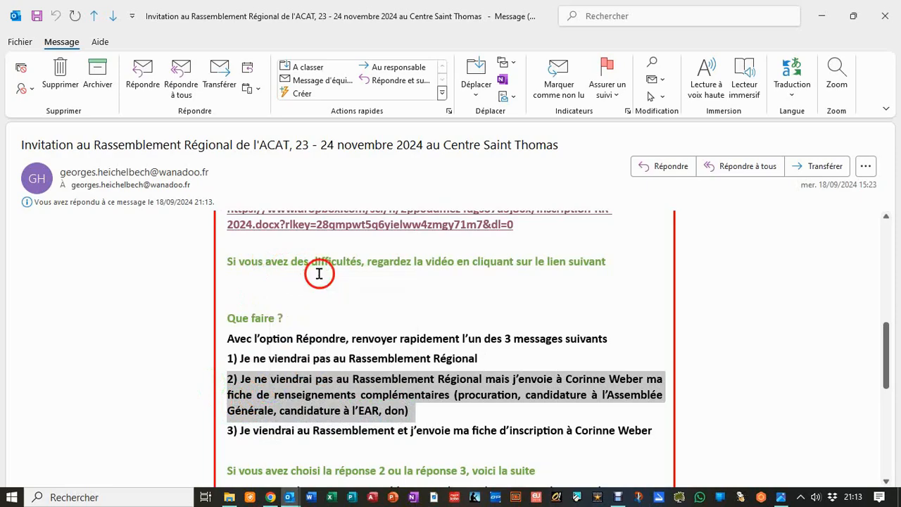
- Reply to the invitation with the copied response 2 pasted into the message body and send the reply
scroll(320, 278, "up", 6)
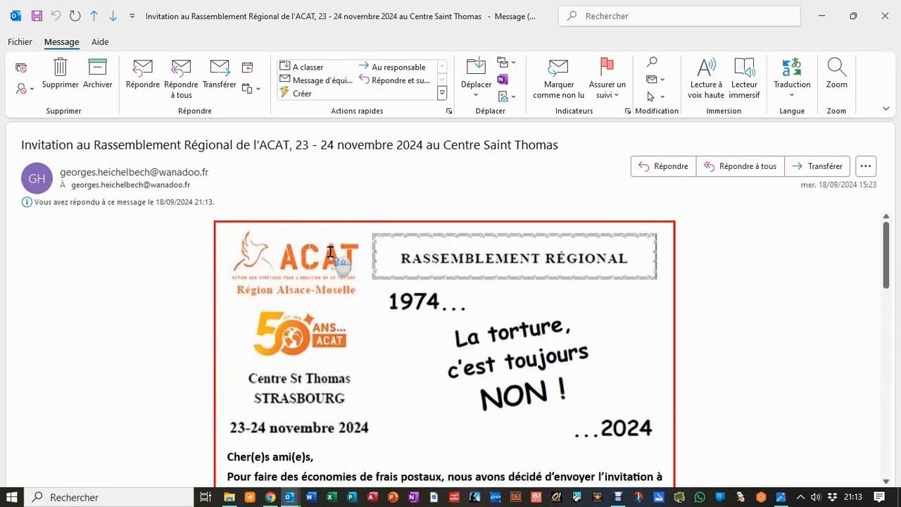
left_click(665, 168)
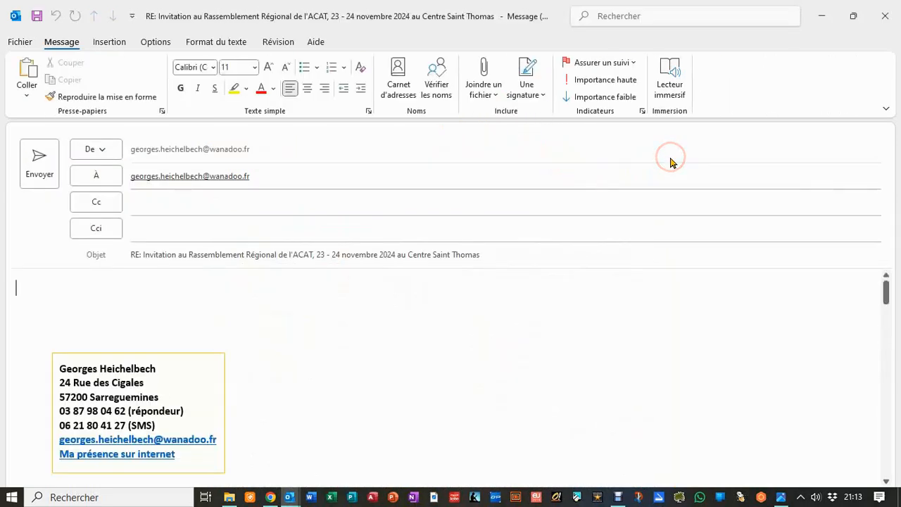
left_click(669, 164)
key("ctrl+v")
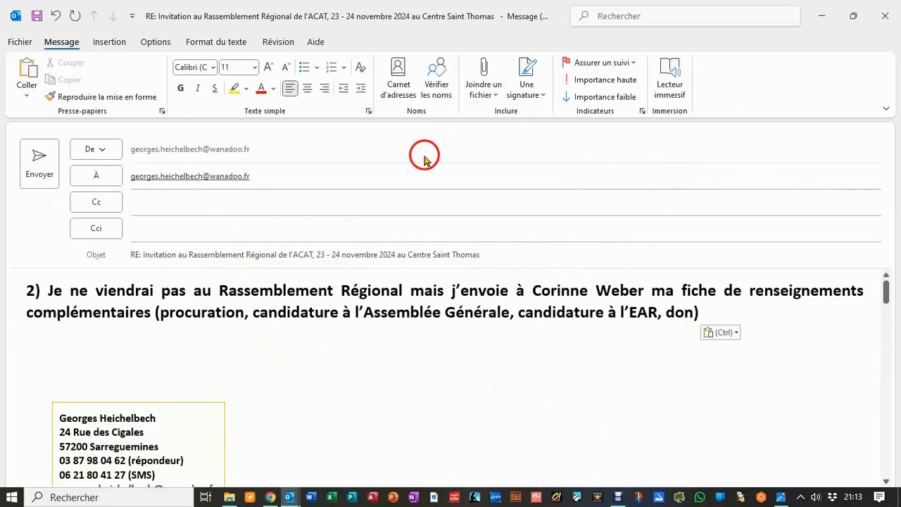
left_click(55, 163)
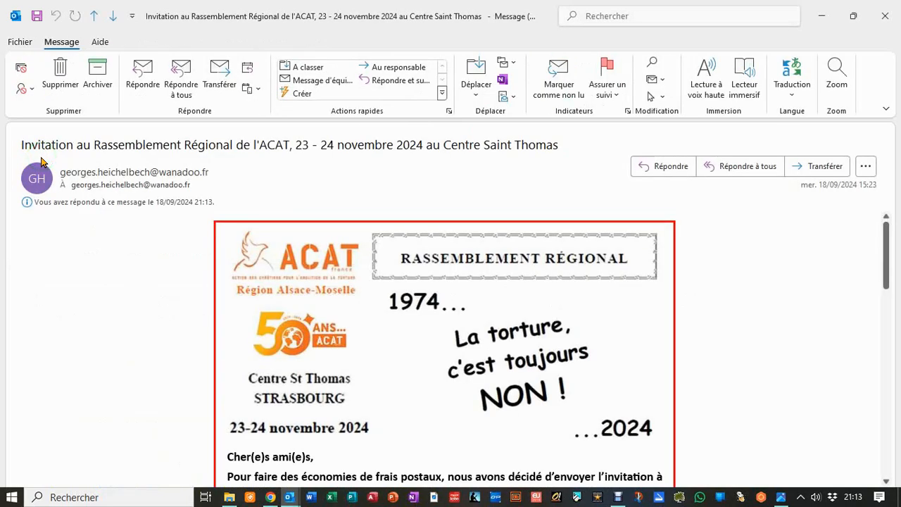
- Copy the text of response 3, about attending the gathering and sending the registration form, from the invitation email
scroll(328, 236, "down", 10)
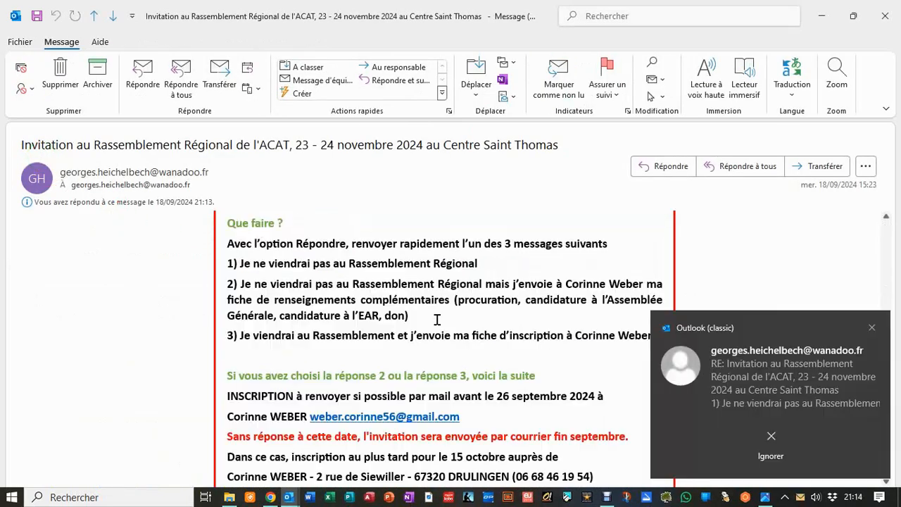
left_click(440, 323)
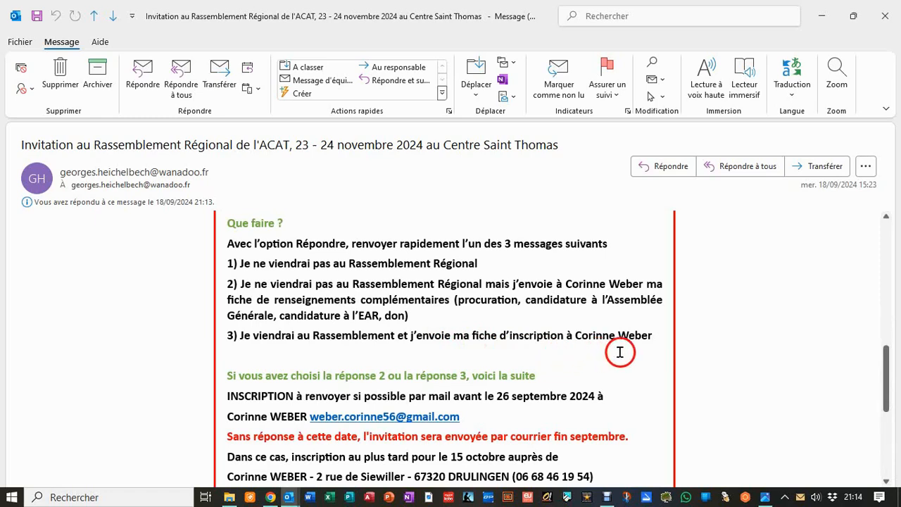
left_click(646, 349)
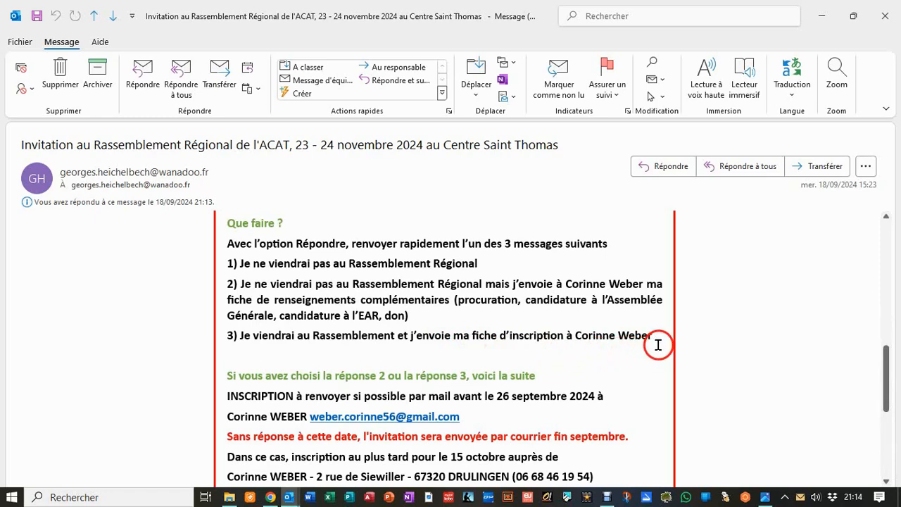
left_click_drag(653, 338, 217, 333)
key("ctrl+c")
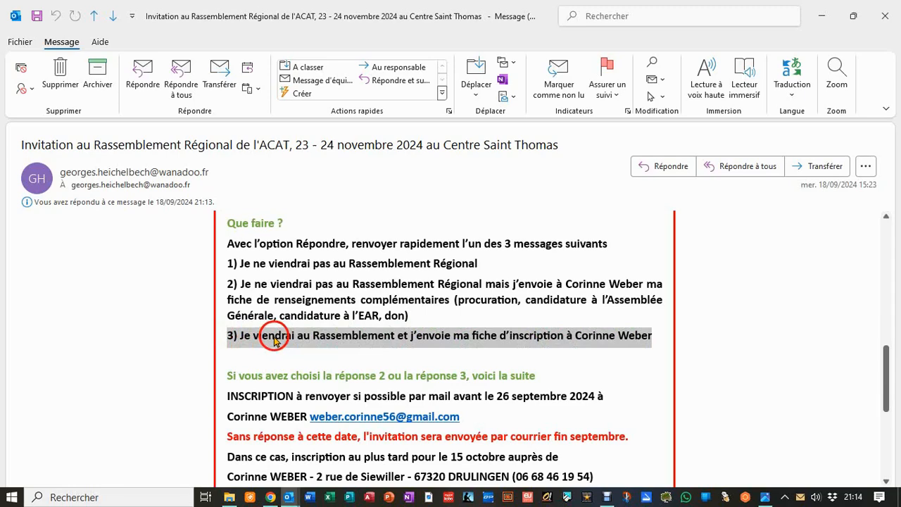
right_click(277, 343)
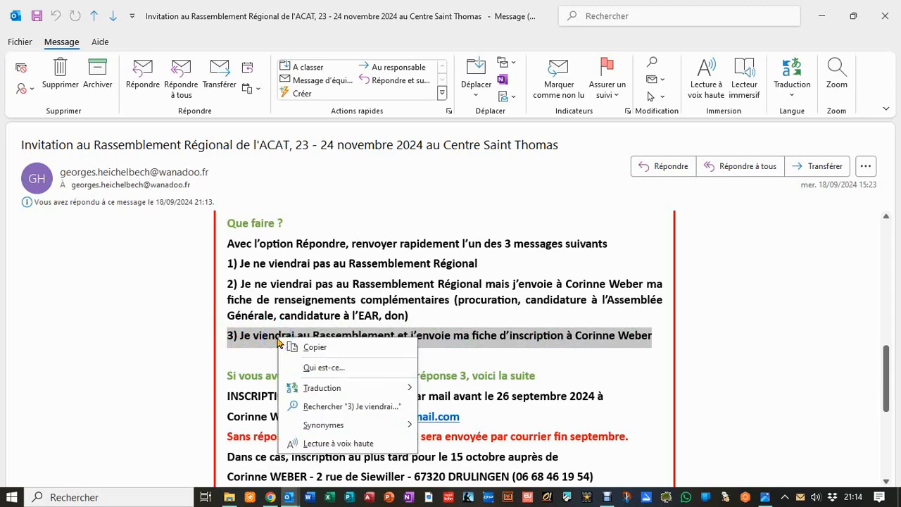
left_click(312, 345)
- Reply to the invitation with the copied response 3 pasted into the message body and send the reply
scroll(439, 320, "up", 5)
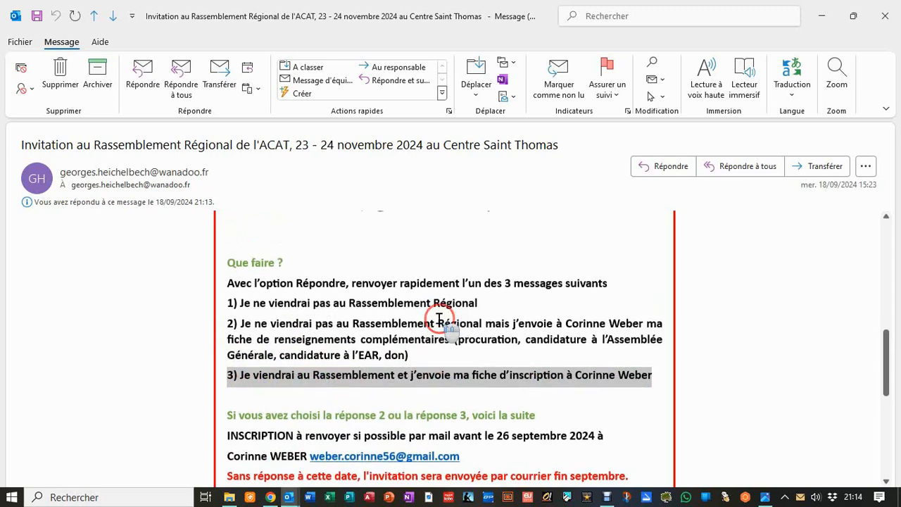
scroll(439, 319, "up", 5)
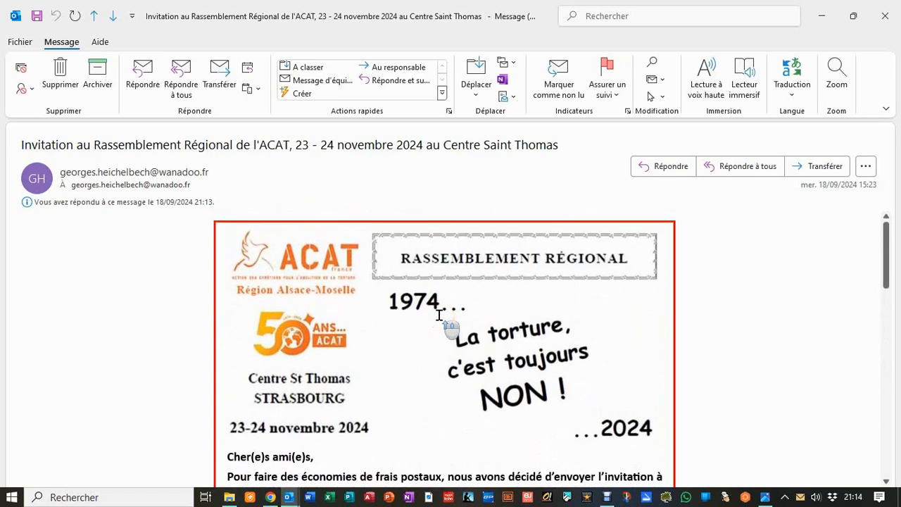
left_click(662, 167)
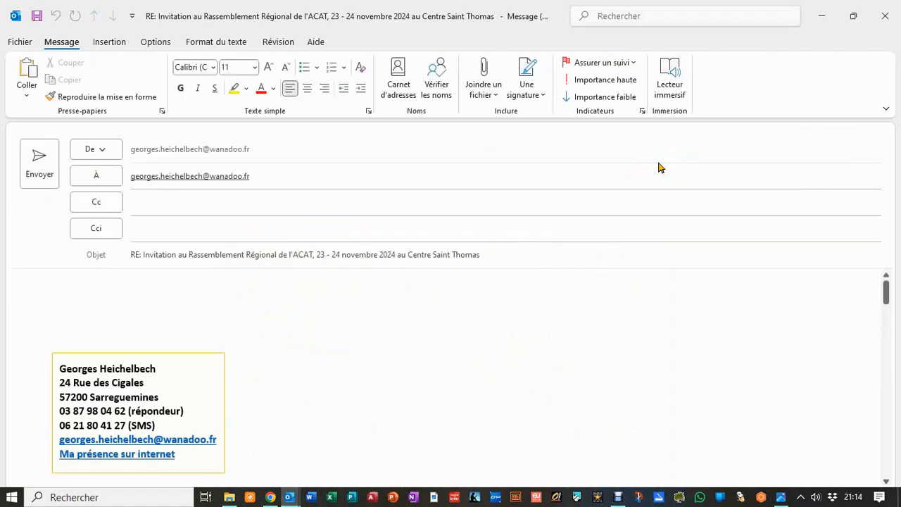
key("ctrl+v")
left_click(497, 169)
left_click(7, 160)
left_click(33, 155)
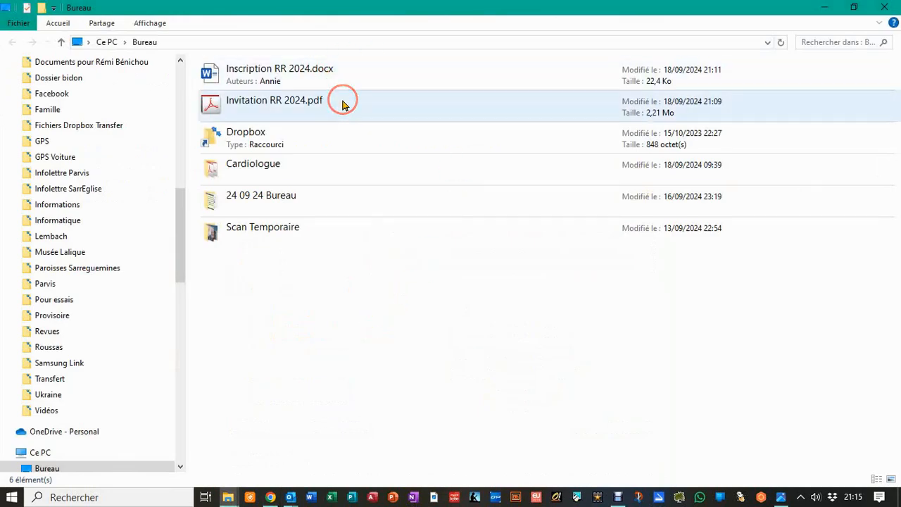
- Select Inscription RR 2024.docx in the Bureau folder and bring up its file actions
left_click(211, 74)
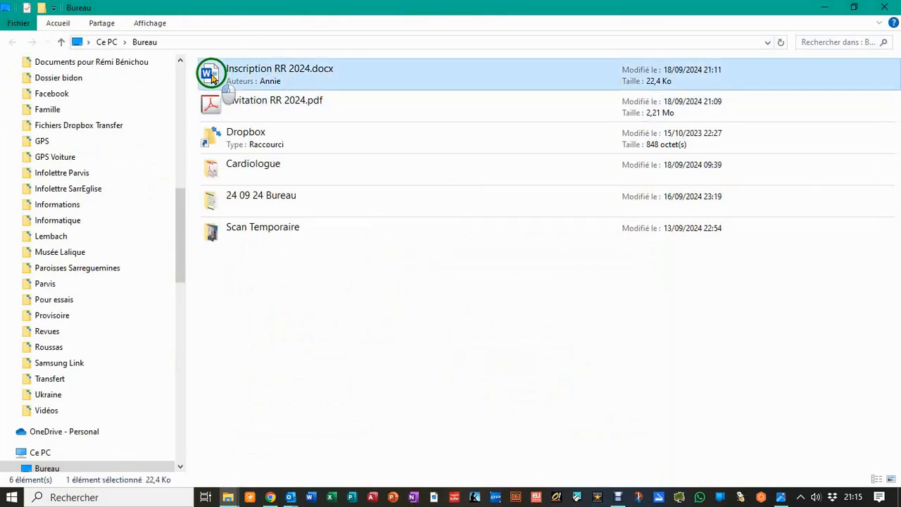
right_click(212, 73)
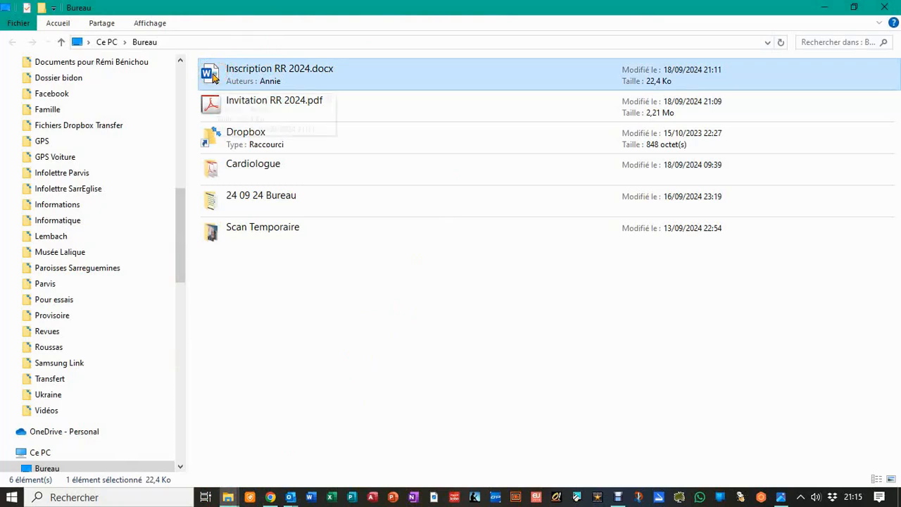